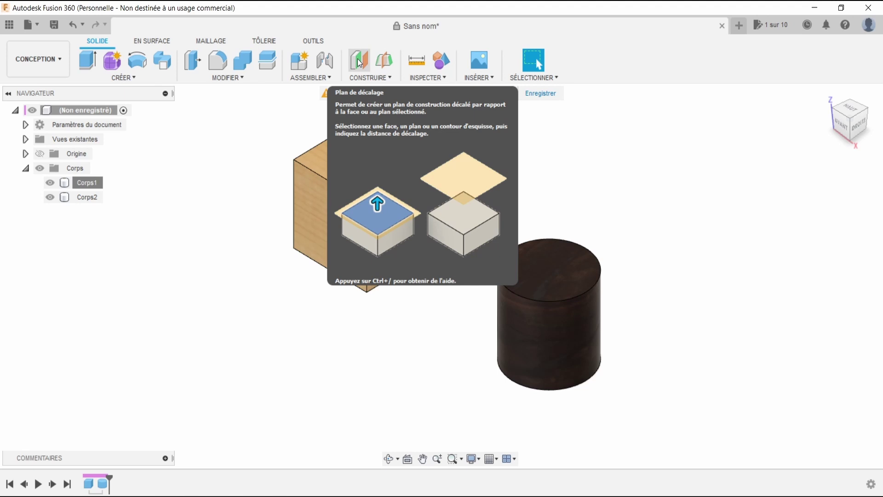
- Create a construction plane offset -90 mm from the cube's right face
{"action": "left_click", "coordinate": [360, 62]}
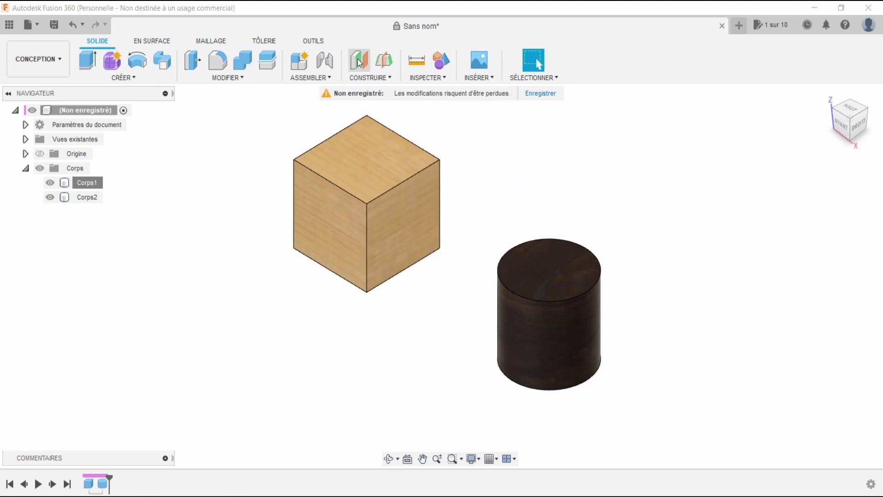
{"action": "left_click", "coordinate": [392, 230]}
{"action": "left_click_drag", "start_coordinate": [416, 229], "coordinate": [450, 247]}
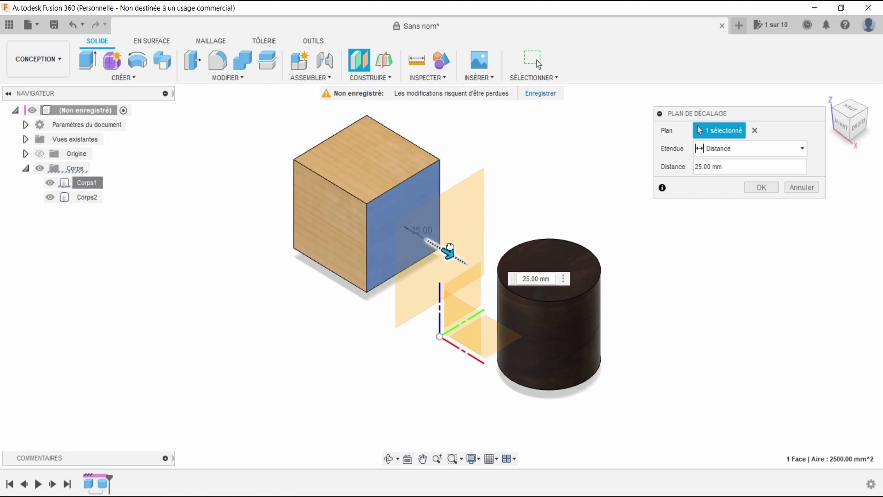
{"action": "left_click_drag", "start_coordinate": [450, 247], "coordinate": [251, 195]}
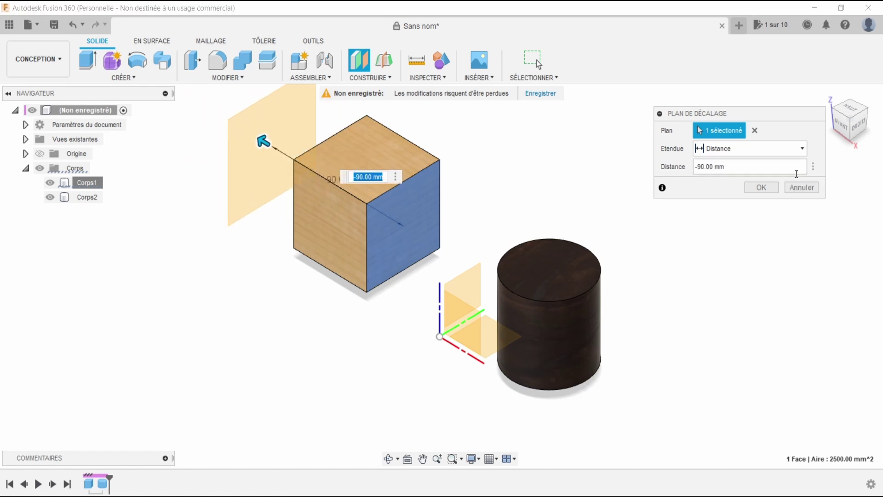
{"action": "left_click", "coordinate": [768, 189]}
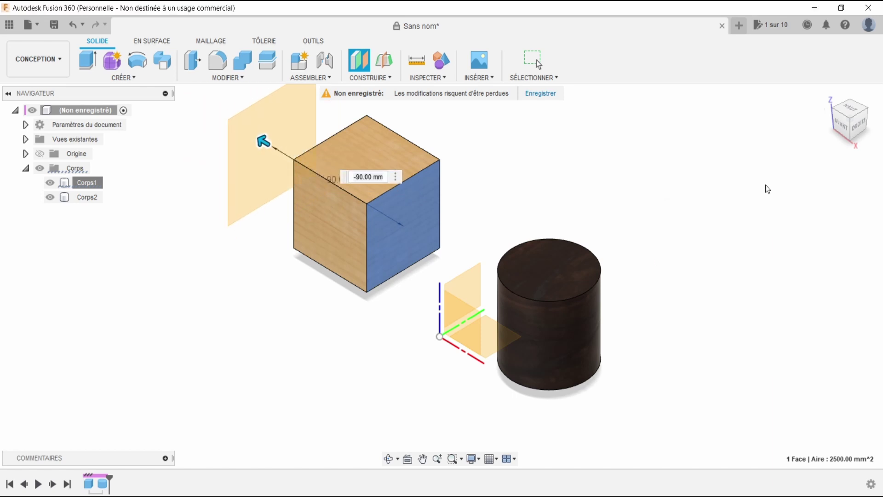
- Create an angled construction plane at 55 degrees about the top rear edge of the cube
{"action": "left_click", "coordinate": [376, 78]}
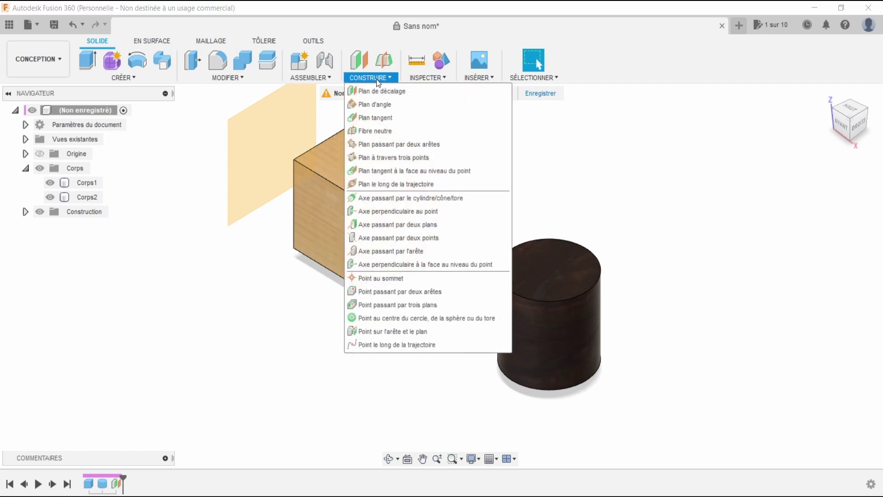
{"action": "left_click", "coordinate": [373, 105]}
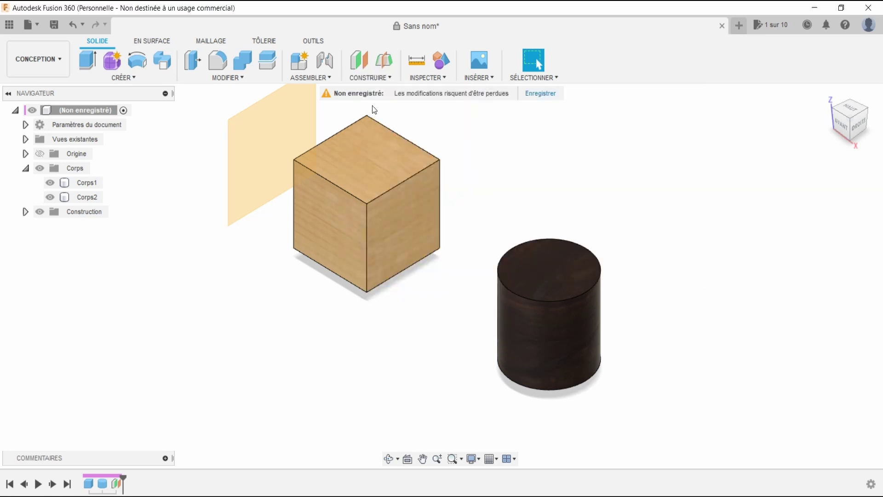
{"action": "left_click", "coordinate": [406, 137]}
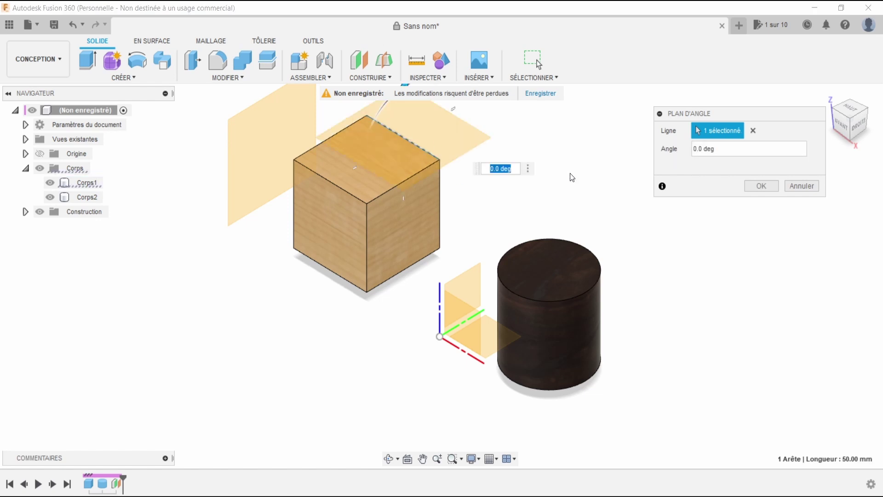
{"action": "middle_click_drag", "start_coordinate": [513, 229], "coordinate": [483, 296]}
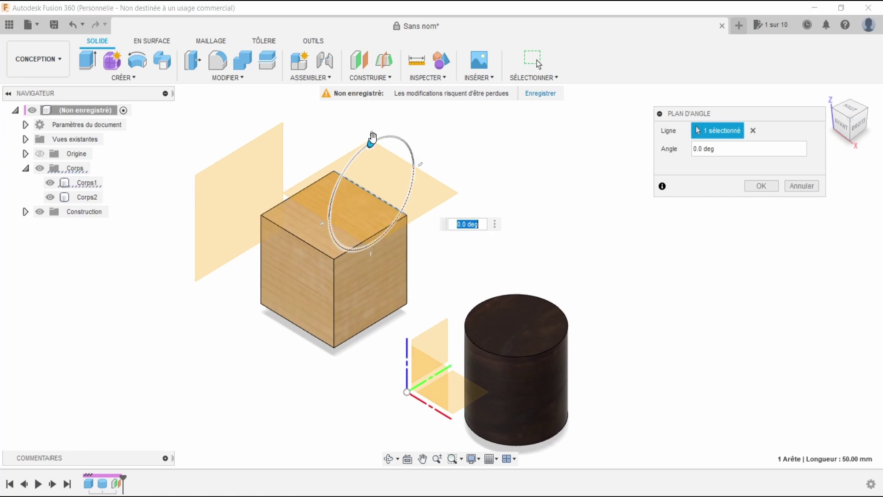
{"action": "left_click_drag", "start_coordinate": [371, 142], "coordinate": [411, 140]}
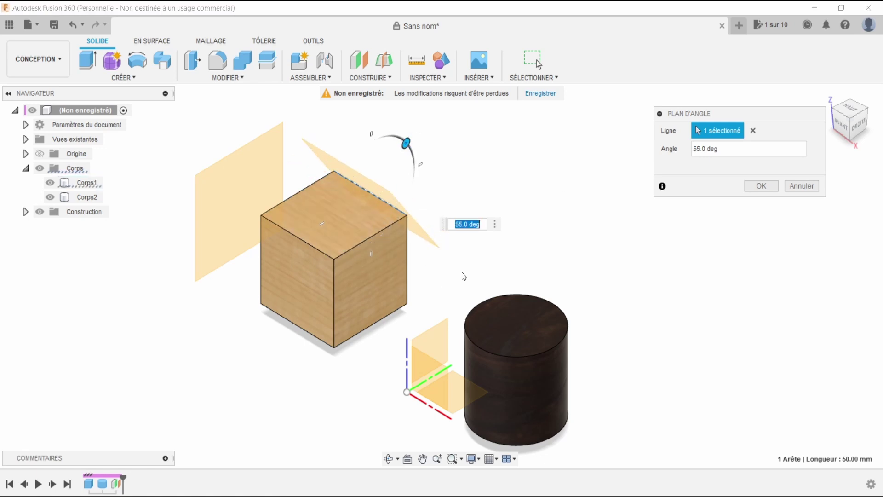
{"action": "left_click", "coordinate": [767, 187]}
- Create a construction plane tangent to the cylinder's side face at an angle of 85 degrees
{"action": "left_click", "coordinate": [386, 77]}
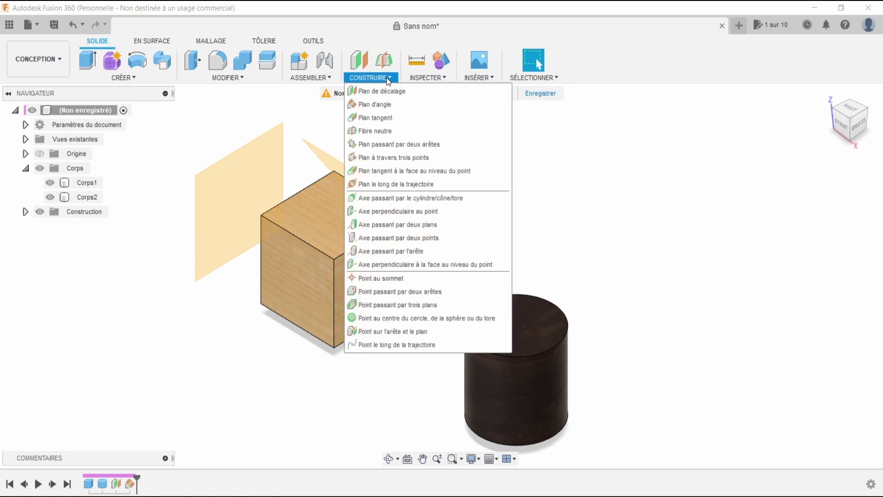
{"action": "left_click", "coordinate": [370, 119]}
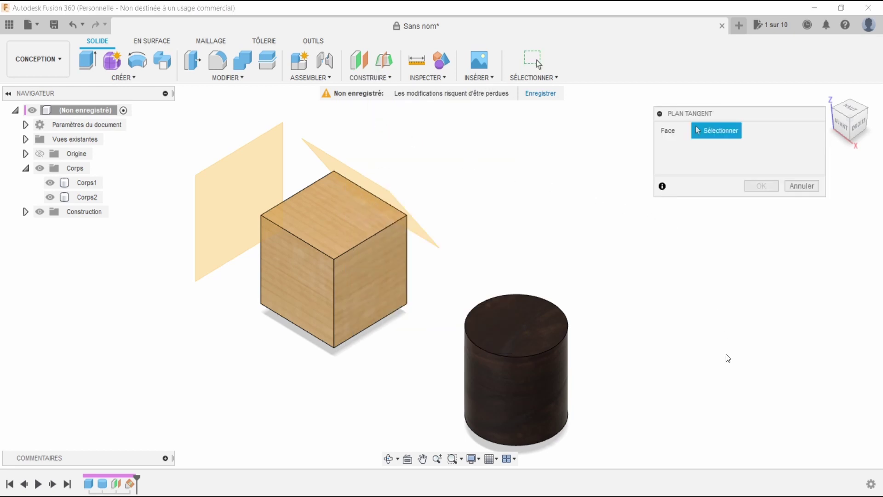
{"action": "left_click", "coordinate": [551, 390]}
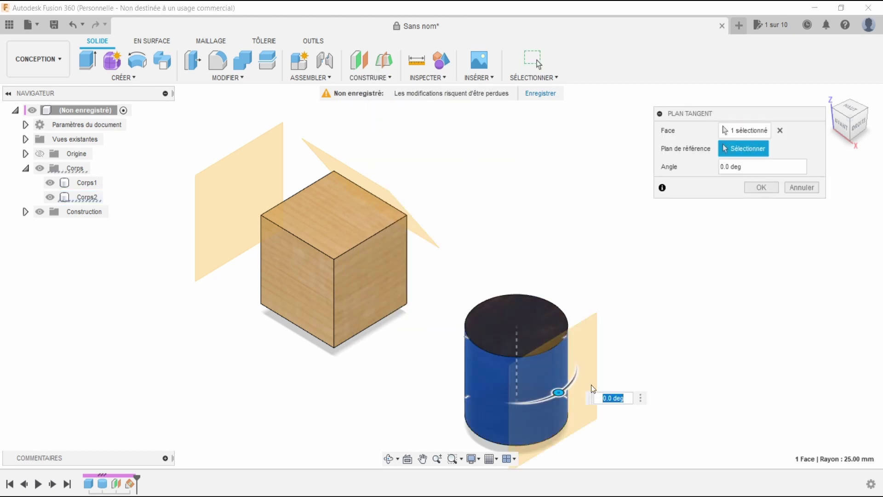
{"action": "left_click_drag", "start_coordinate": [558, 393], "coordinate": [577, 341]}
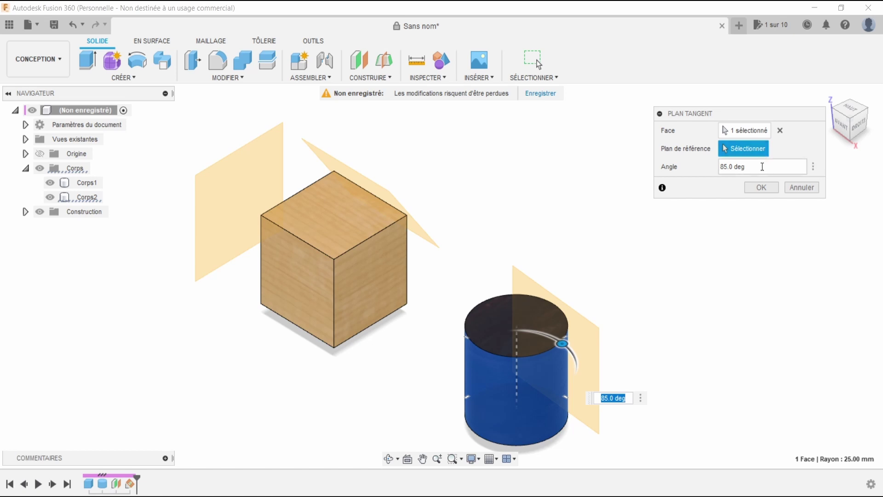
{"action": "left_click", "coordinate": [761, 187]}
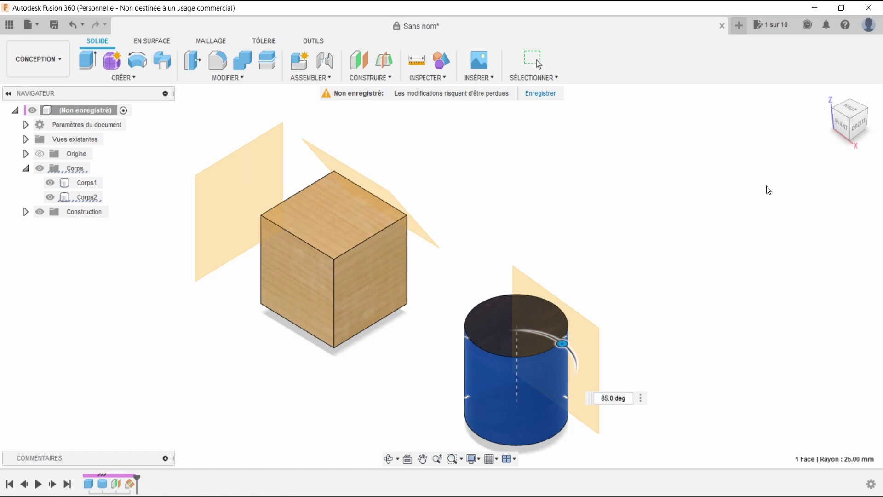
- Create a midplane between the cube's right and left faces
{"action": "left_click", "coordinate": [370, 78]}
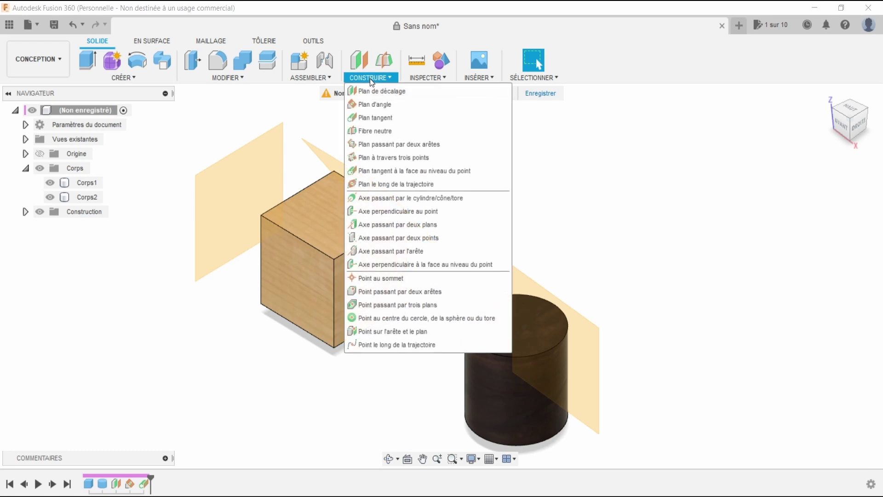
{"action": "left_click", "coordinate": [374, 132]}
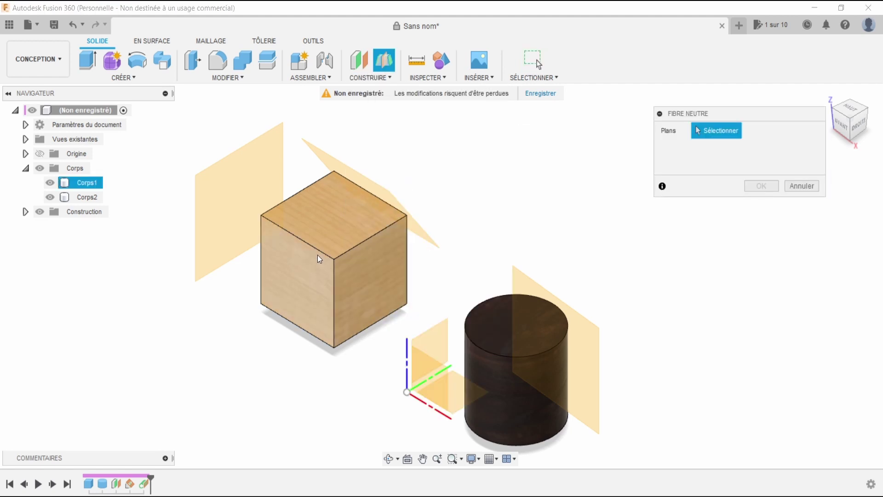
{"action": "left_click", "coordinate": [373, 262]}
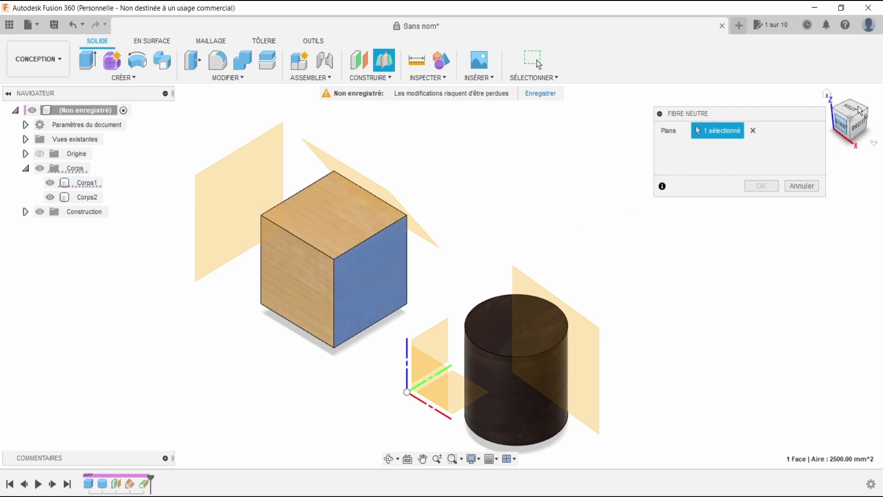
{"action": "middle_click_drag", "start_coordinate": [872, 131], "coordinate": [879, 128], "text": "shift"}
{"action": "left_click_drag", "start_coordinate": [879, 128], "coordinate": [864, 119]}
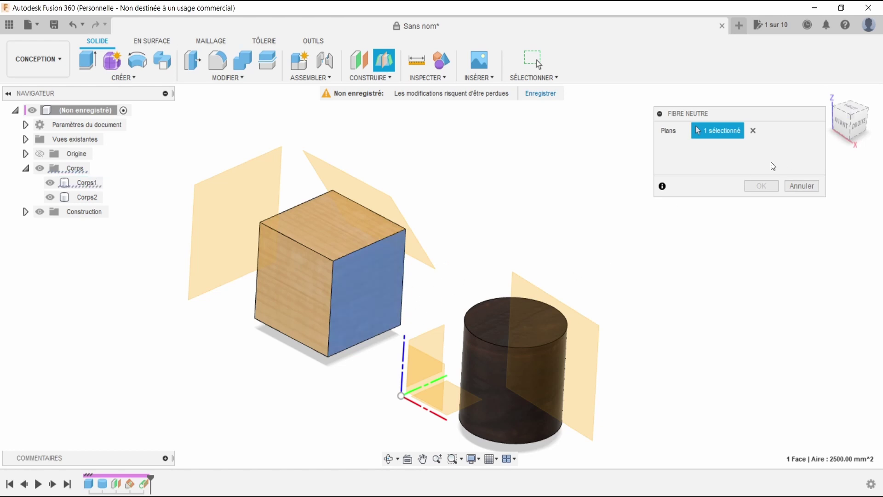
{"action": "mouse_move", "coordinate": [850, 129]}
{"action": "left_mouse_down"}
{"action": "mouse_move", "coordinate": [846, 146]}
{"action": "mouse_move", "coordinate": [858, 114]}
{"action": "mouse_move", "coordinate": [865, 130]}
{"action": "left_mouse_up"}
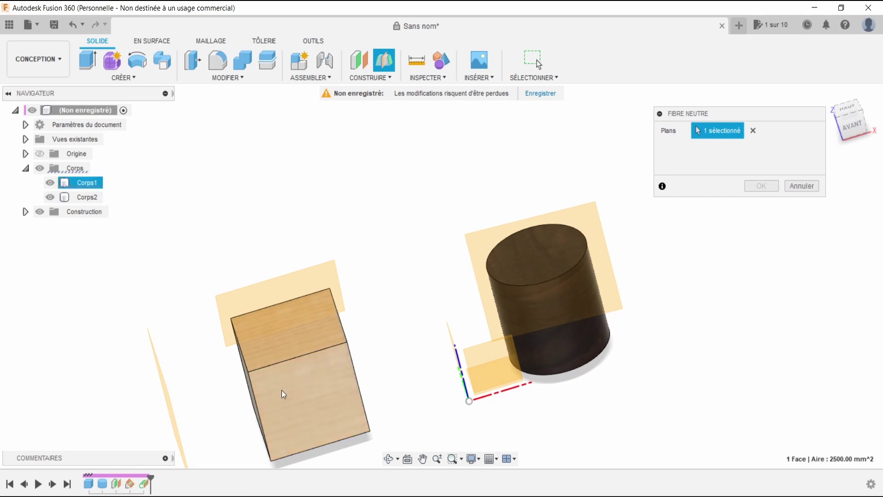
{"action": "left_click", "coordinate": [253, 402]}
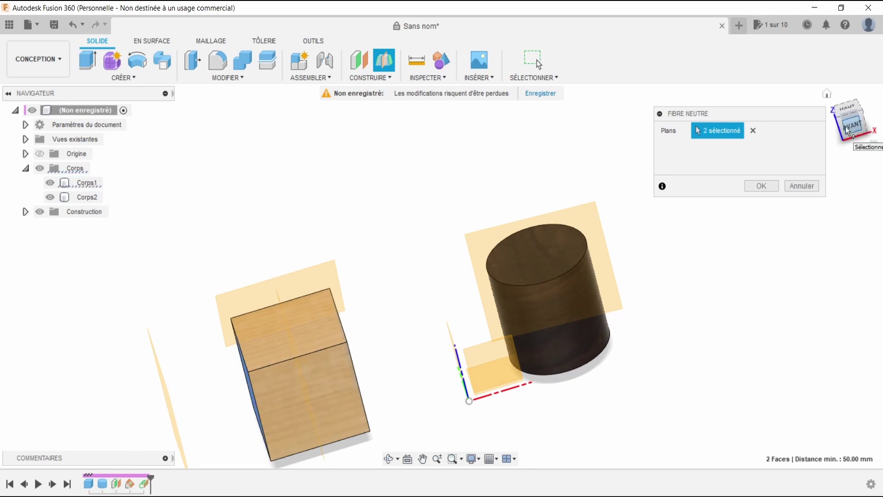
{"action": "mouse_move", "coordinate": [846, 126]}
{"action": "left_mouse_down"}
{"action": "mouse_move", "coordinate": [847, 152]}
{"action": "mouse_move", "coordinate": [851, 144]}
{"action": "left_mouse_up"}
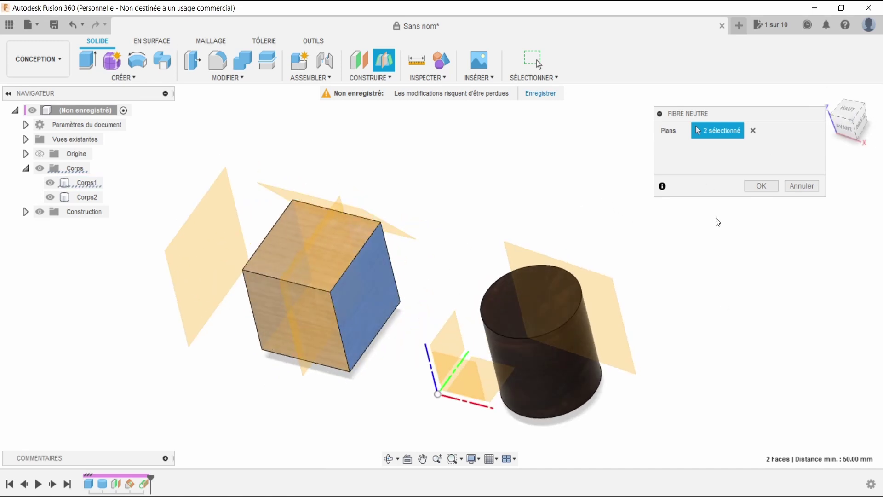
{"action": "left_click", "coordinate": [762, 185]}
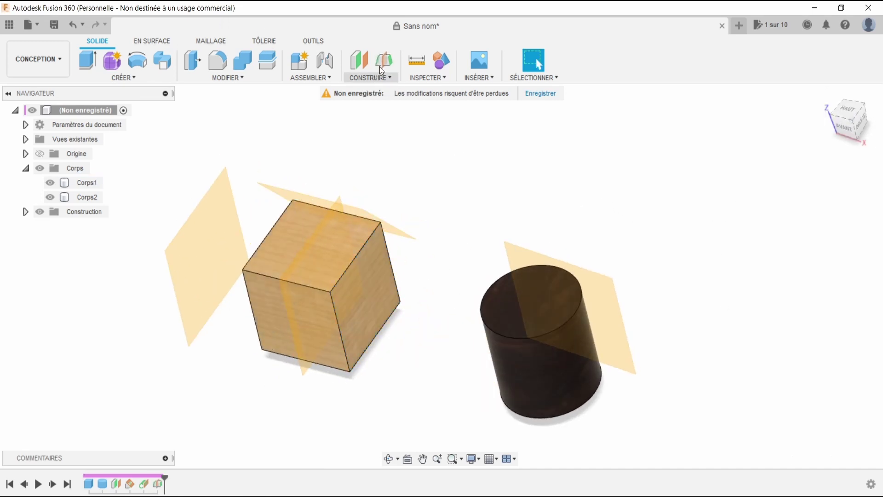
- Create a diagonal construction plane through the cube's lower right edge and upper left edge
{"action": "left_click", "coordinate": [372, 75]}
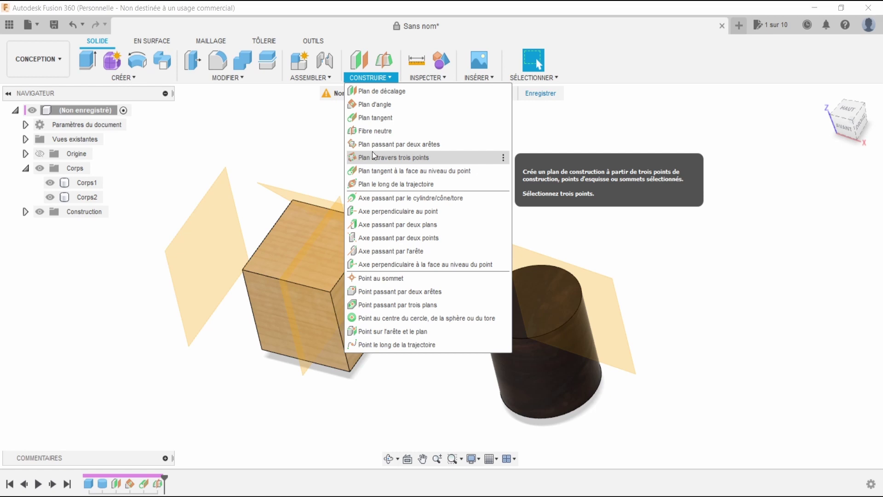
{"action": "left_click", "coordinate": [389, 145]}
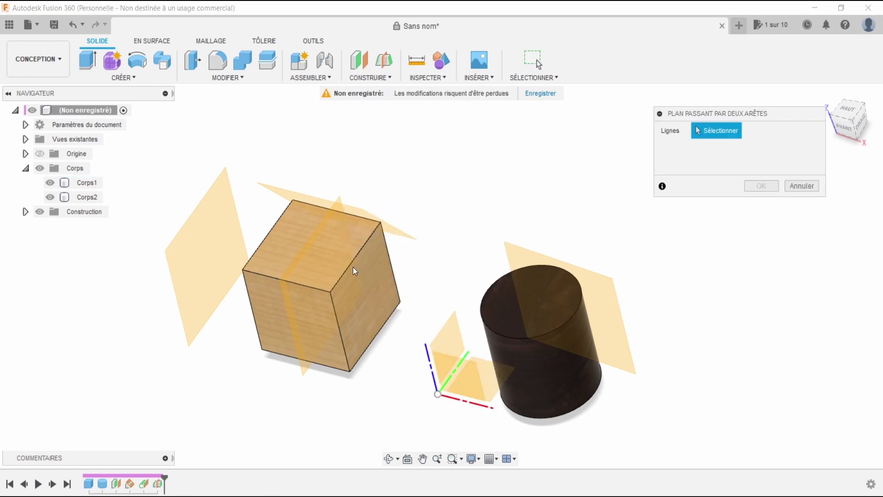
{"action": "left_click", "coordinate": [373, 338]}
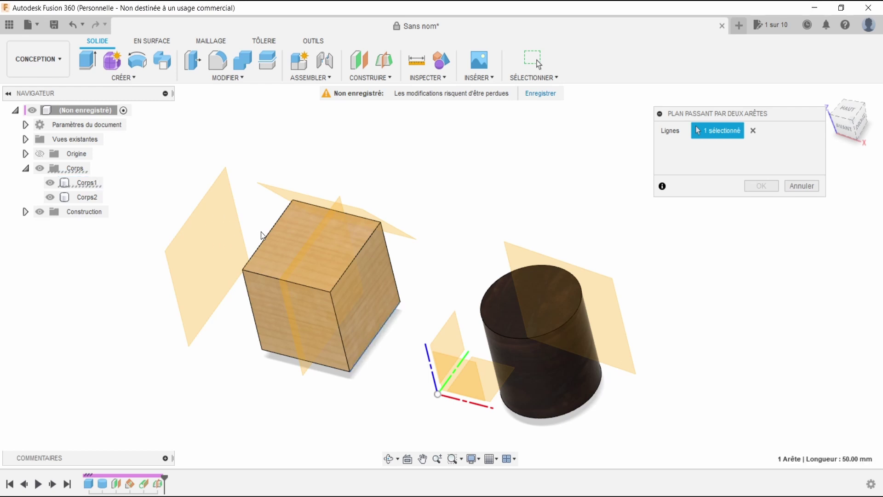
{"action": "left_click", "coordinate": [256, 250]}
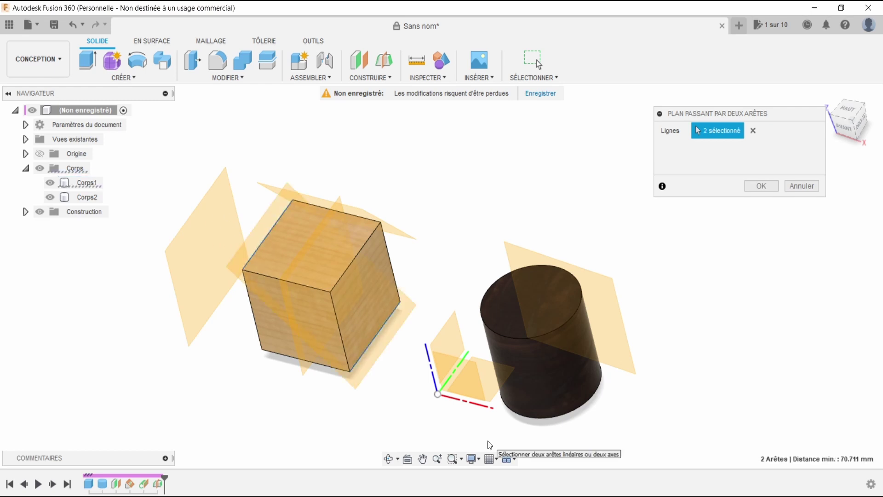
{"action": "left_click", "coordinate": [762, 185]}
- Define a construction plane through three points at the cube's top rear left, front right and rear right corners
{"action": "mouse_move", "coordinate": [853, 119]}
{"action": "left_mouse_down"}
{"action": "mouse_move", "coordinate": [862, 80]}
{"action": "mouse_move", "coordinate": [855, 117]}
{"action": "left_mouse_up"}
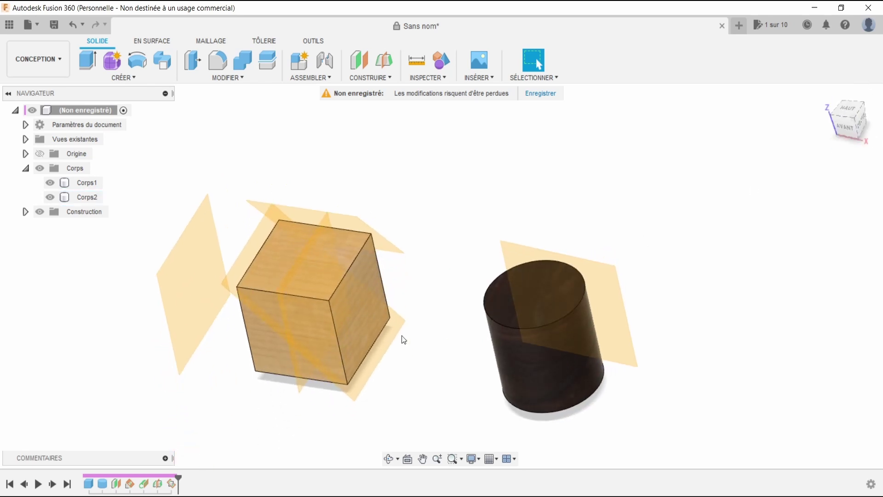
{"action": "left_click", "coordinate": [380, 77]}
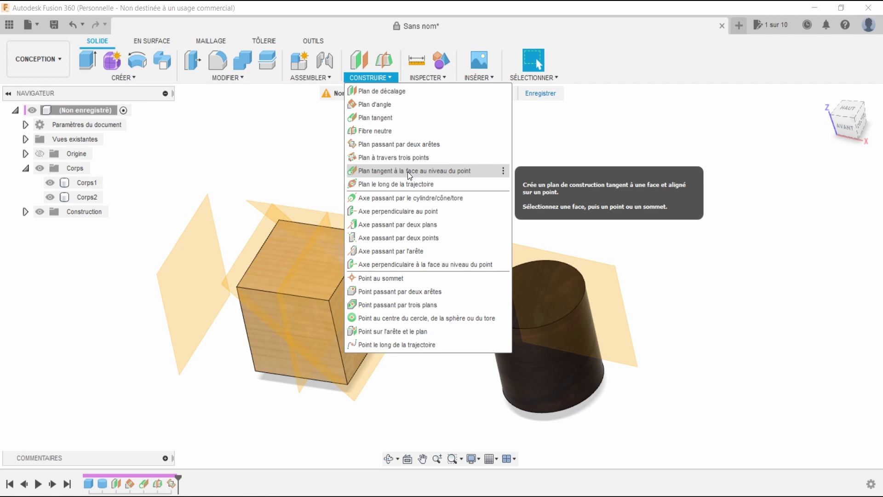
{"action": "left_click", "coordinate": [366, 159]}
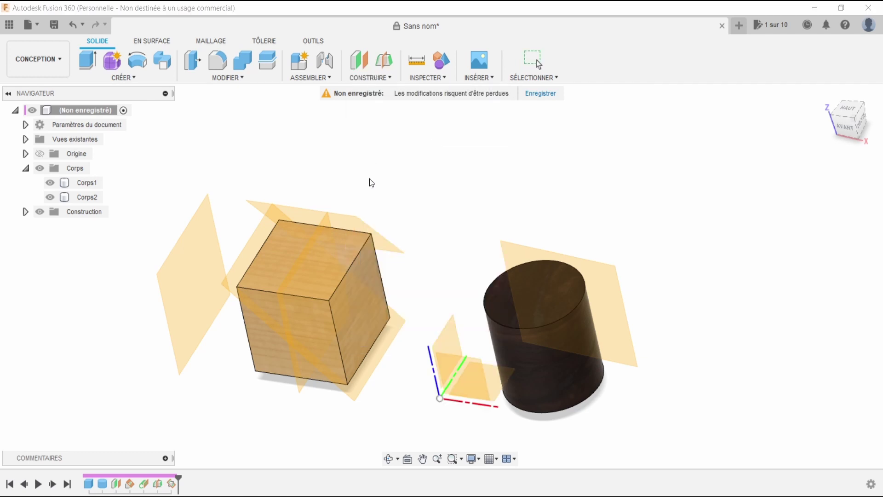
{"action": "left_click", "coordinate": [279, 220]}
{"action": "left_click", "coordinate": [328, 301]}
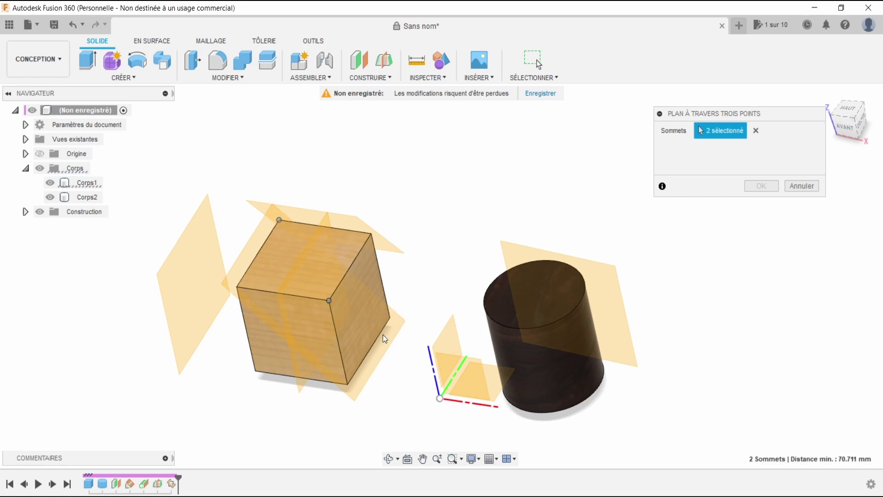
{"action": "left_click", "coordinate": [371, 235]}
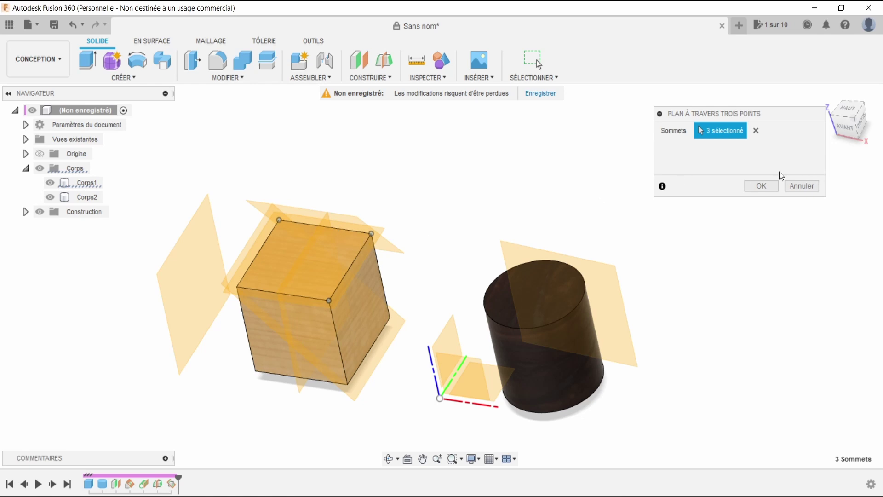
- Try the cube's lower rear right corner as the third point of the plane instead, and cancel the three-point plane
{"action": "left_click", "coordinate": [371, 234]}
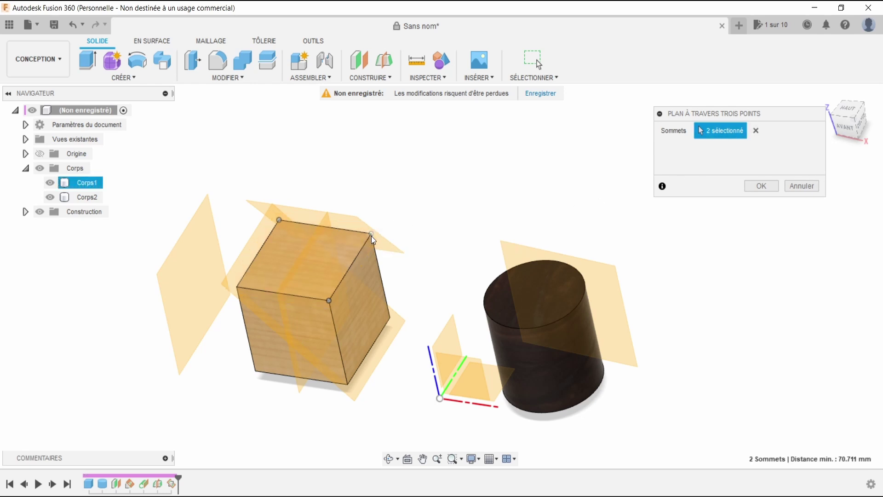
{"action": "left_click", "coordinate": [390, 317]}
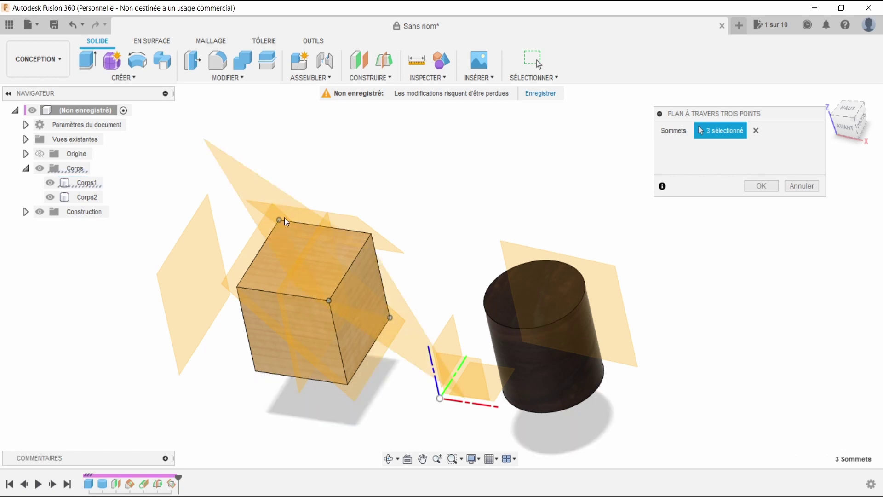
{"action": "mouse_move", "coordinate": [838, 118]}
{"action": "left_mouse_down"}
{"action": "mouse_move", "coordinate": [854, 89]}
{"action": "mouse_move", "coordinate": [839, 114]}
{"action": "left_mouse_up"}
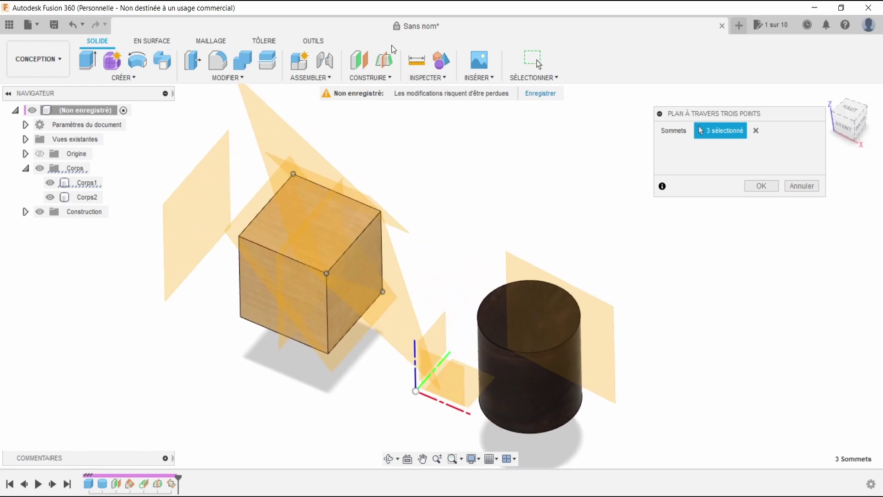
{"action": "left_click", "coordinate": [367, 82]}
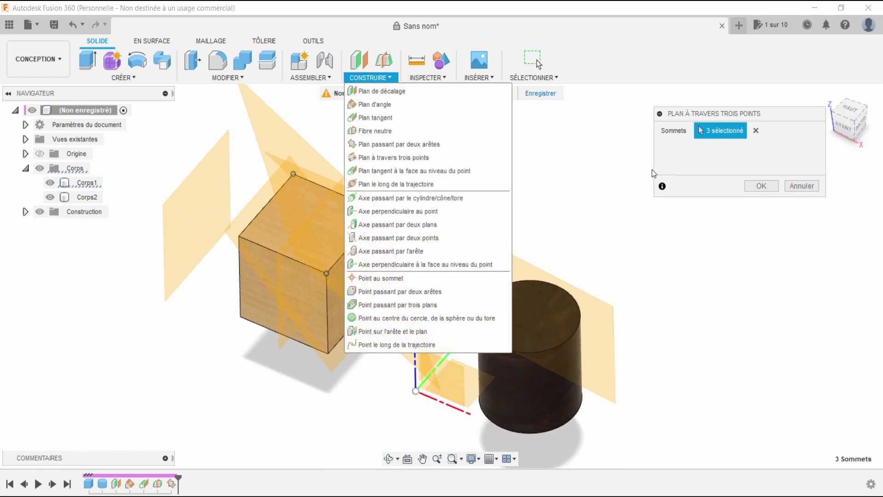
{"action": "left_click", "coordinate": [788, 185]}
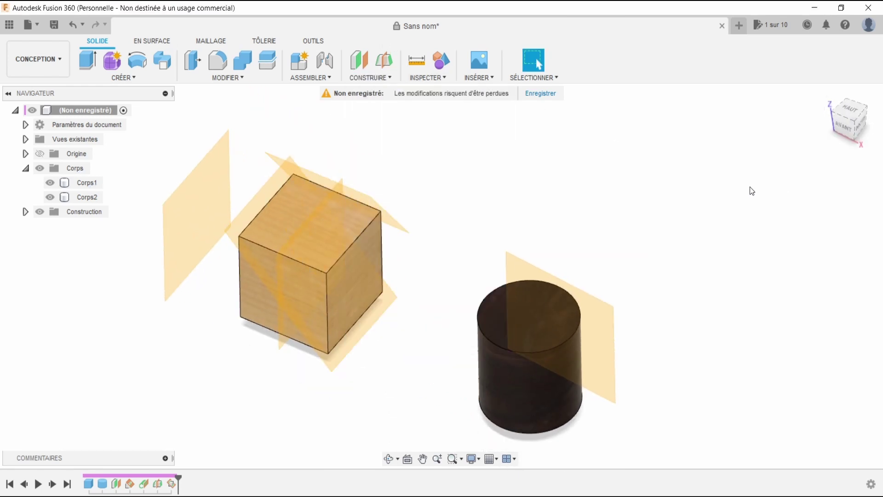
- Create a construction plane tangent to the cylinder's side face, aligned to the origin point
{"action": "left_click", "coordinate": [354, 72]}
{"action": "left_click", "coordinate": [367, 76]}
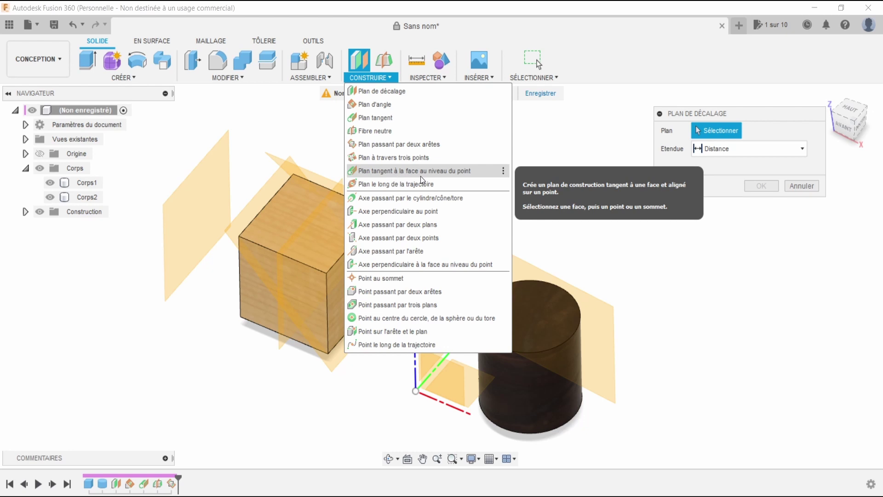
{"action": "left_click", "coordinate": [440, 171]}
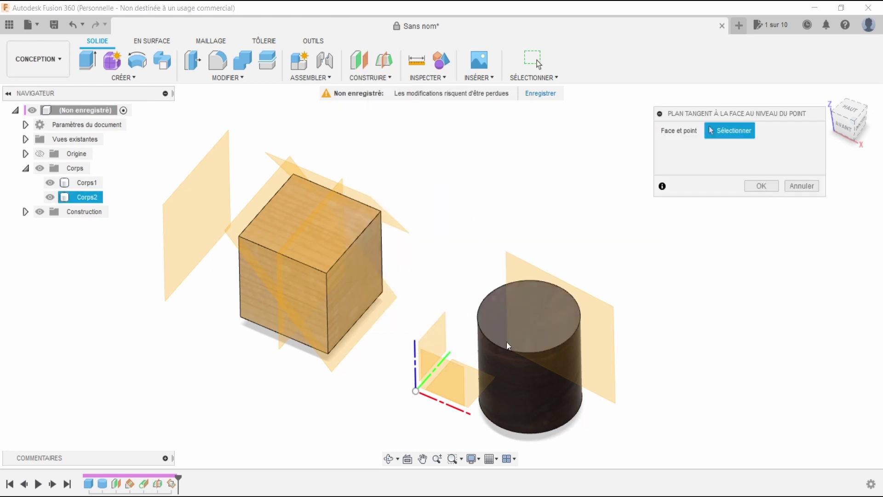
{"action": "left_click", "coordinate": [512, 377]}
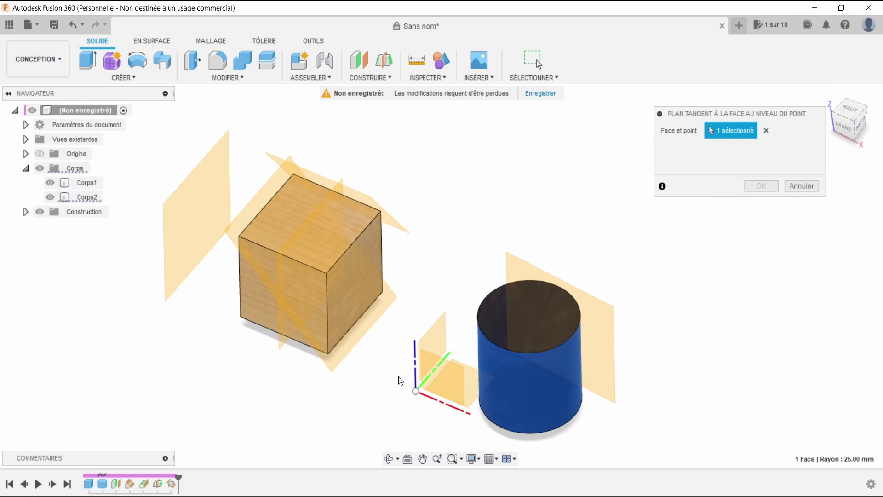
{"action": "left_click", "coordinate": [416, 392]}
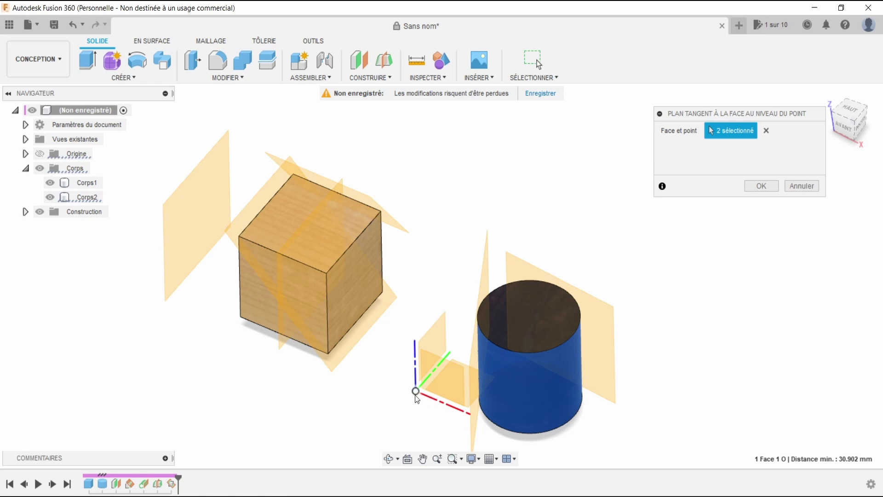
{"action": "mouse_move", "coordinate": [843, 118]}
{"action": "left_mouse_down"}
{"action": "mouse_move", "coordinate": [851, 124]}
{"action": "mouse_move", "coordinate": [849, 114]}
{"action": "mouse_move", "coordinate": [832, 122]}
{"action": "mouse_move", "coordinate": [851, 109]}
{"action": "mouse_move", "coordinate": [834, 124]}
{"action": "mouse_move", "coordinate": [845, 115]}
{"action": "left_mouse_up"}
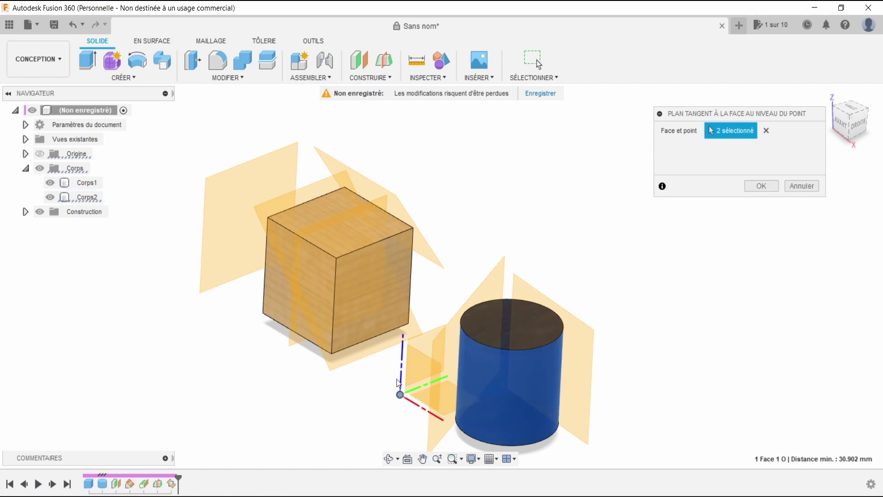
{"action": "left_click", "coordinate": [762, 186]}
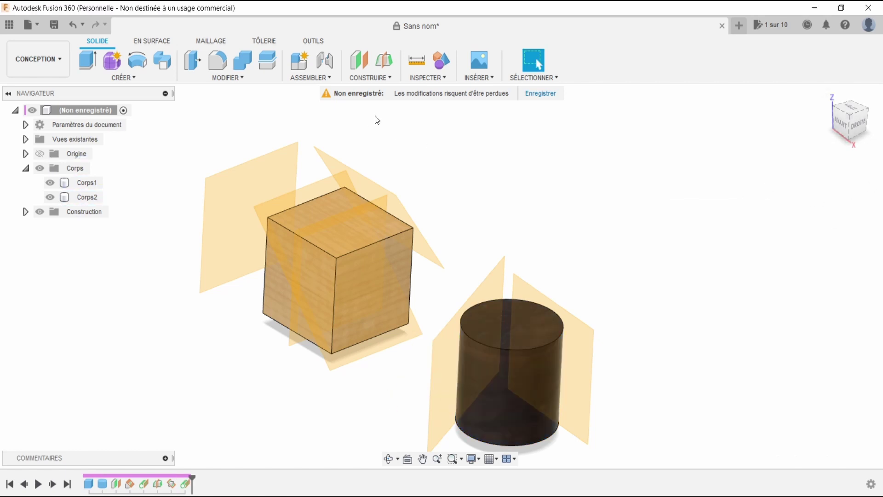
- Set up a plane along a path on the cylinder's top circular edge and slide it to a proportional distance of 0.00
{"action": "left_click", "coordinate": [383, 78]}
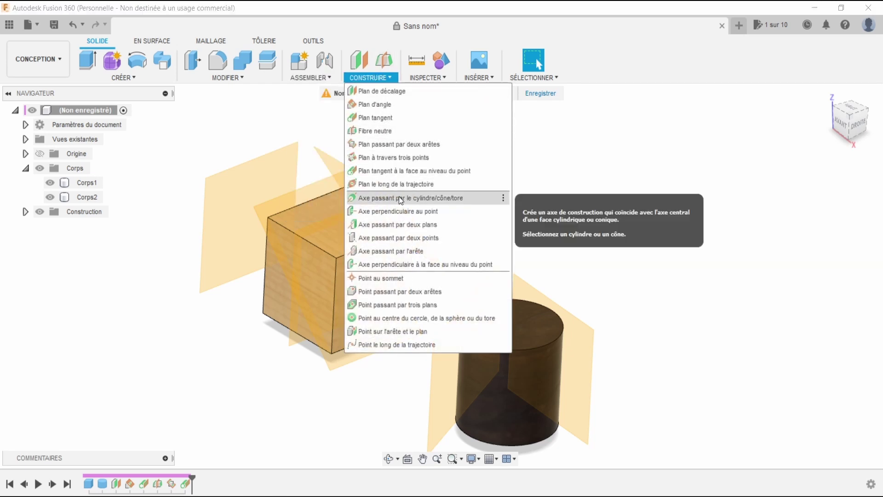
{"action": "left_click", "coordinate": [375, 184]}
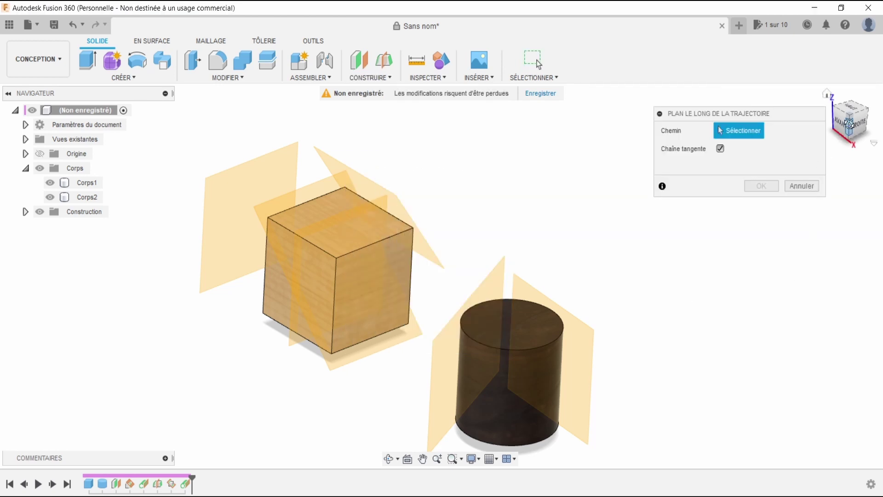
{"action": "mouse_move", "coordinate": [849, 118]}
{"action": "left_mouse_down"}
{"action": "mouse_move", "coordinate": [840, 121]}
{"action": "mouse_move", "coordinate": [846, 126]}
{"action": "left_mouse_up"}
{"action": "mouse_move", "coordinate": [570, 368]}
{"action": "middle_mouse_down", "text": "shift"}
{"action": "mouse_move", "coordinate": [566, 294]}
{"action": "mouse_move", "coordinate": [539, 338]}
{"action": "middle_mouse_up", "text": "shift"}
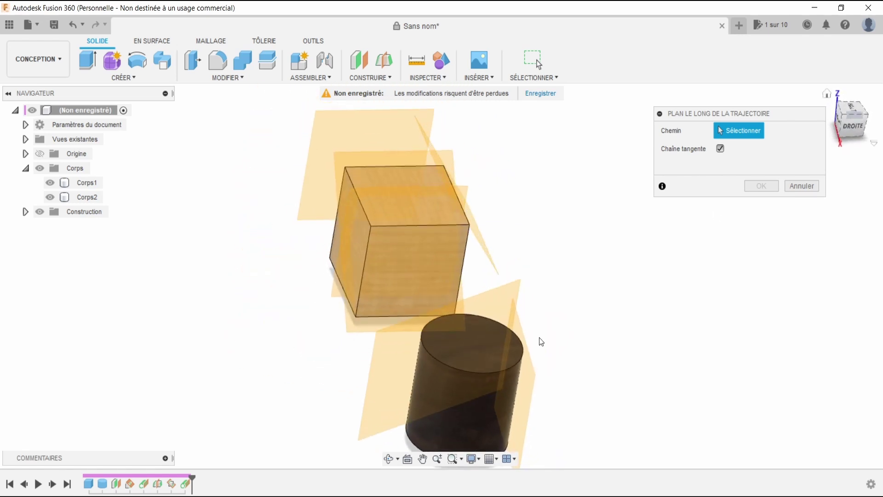
{"action": "left_click", "coordinate": [449, 363]}
{"action": "mouse_move", "coordinate": [462, 374]}
{"action": "left_mouse_down"}
{"action": "mouse_move", "coordinate": [560, 349]}
{"action": "mouse_move", "coordinate": [528, 327]}
{"action": "mouse_move", "coordinate": [424, 303]}
{"action": "mouse_move", "coordinate": [384, 386]}
{"action": "mouse_move", "coordinate": [466, 293]}
{"action": "mouse_move", "coordinate": [454, 356]}
{"action": "mouse_move", "coordinate": [535, 313]}
{"action": "left_mouse_up"}
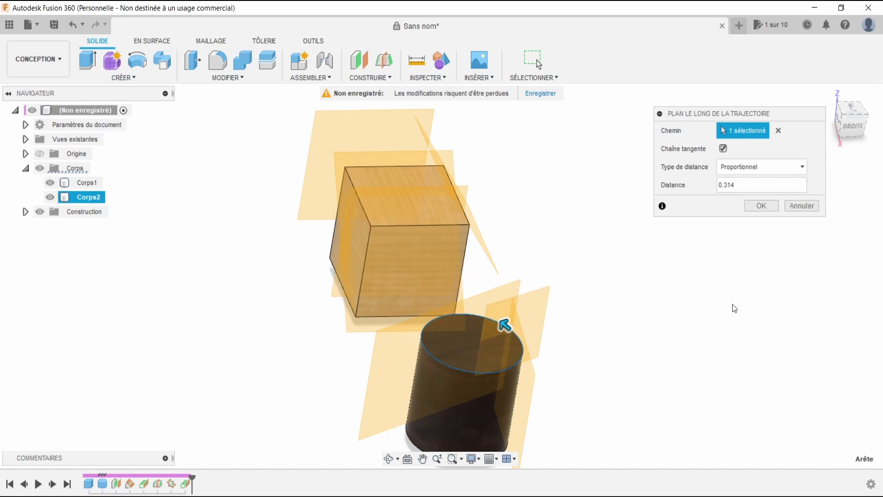
{"action": "mouse_move", "coordinate": [850, 132]}
{"action": "left_mouse_down"}
{"action": "mouse_move", "coordinate": [862, 145]}
{"action": "mouse_move", "coordinate": [860, 161]}
{"action": "mouse_move", "coordinate": [854, 138]}
{"action": "left_mouse_up"}
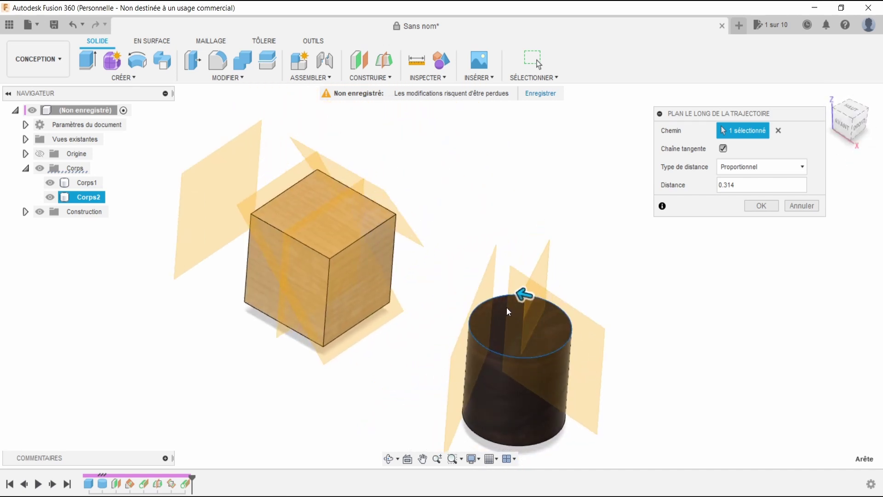
{"action": "left_click_drag", "start_coordinate": [525, 295], "coordinate": [535, 379]}
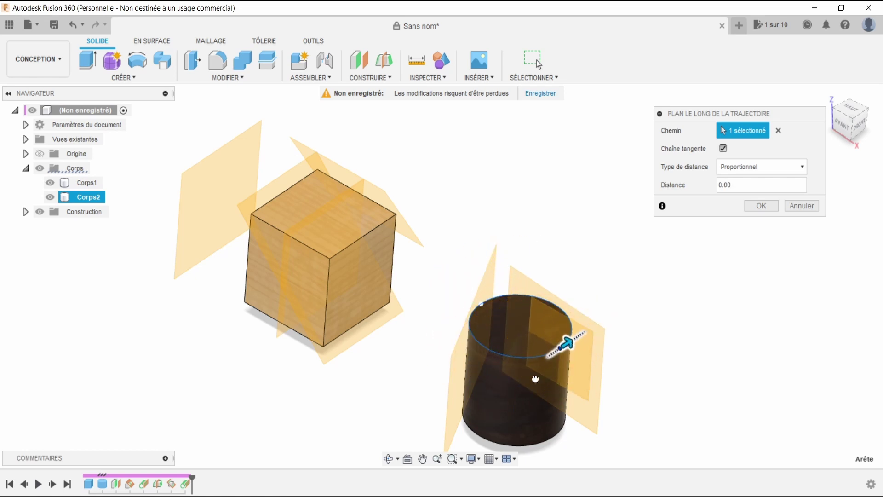